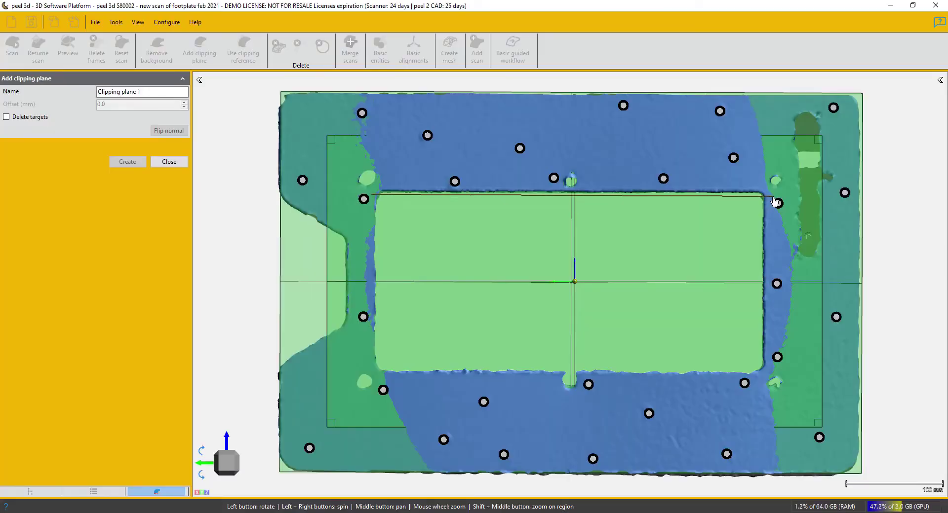
Step: Finish the first clipping plane and create a second one along the footplate window's bottom
left_click(572, 195)
left_click(130, 163)
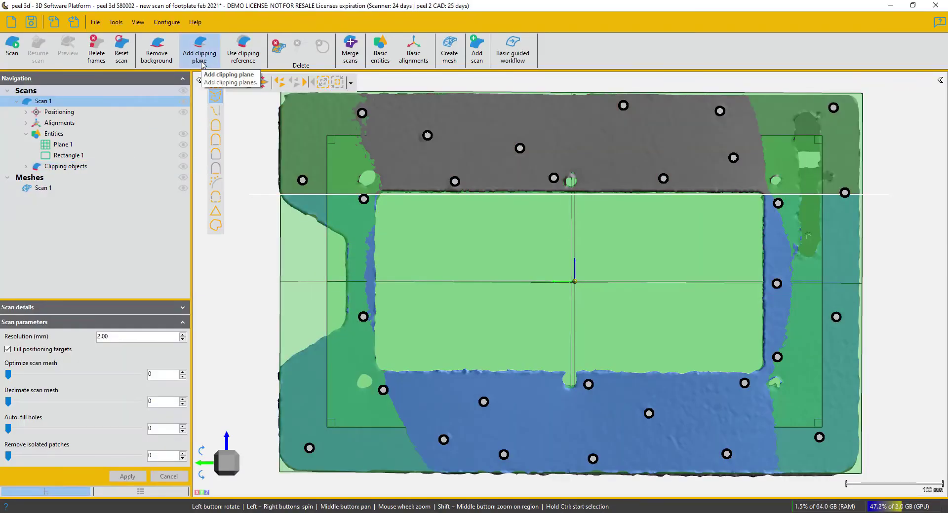
left_click(771, 374)
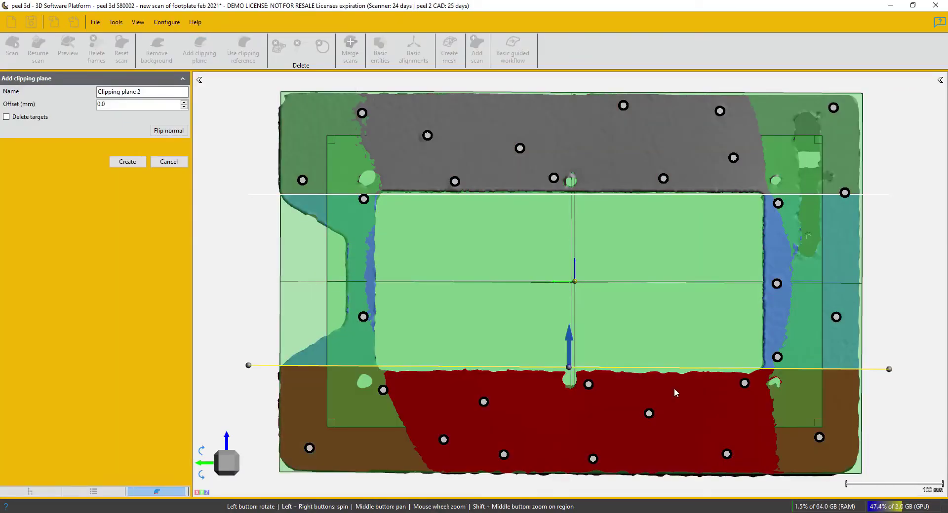
left_click(202, 451)
Step: Select a strip along the footplate's bottom edge and place a clipping plane on it
left_click(128, 161)
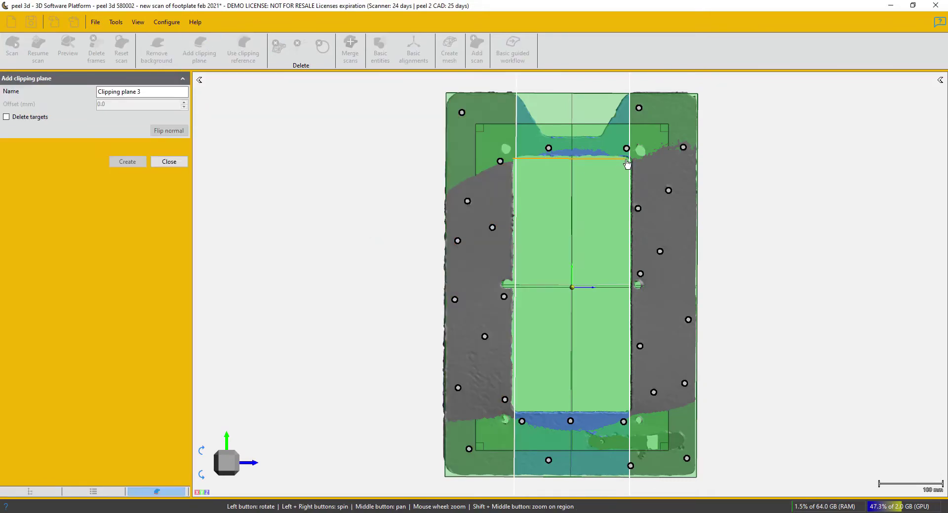
left_click(627, 164)
left_click(169, 130)
key("Escape")
left_click(511, 408)
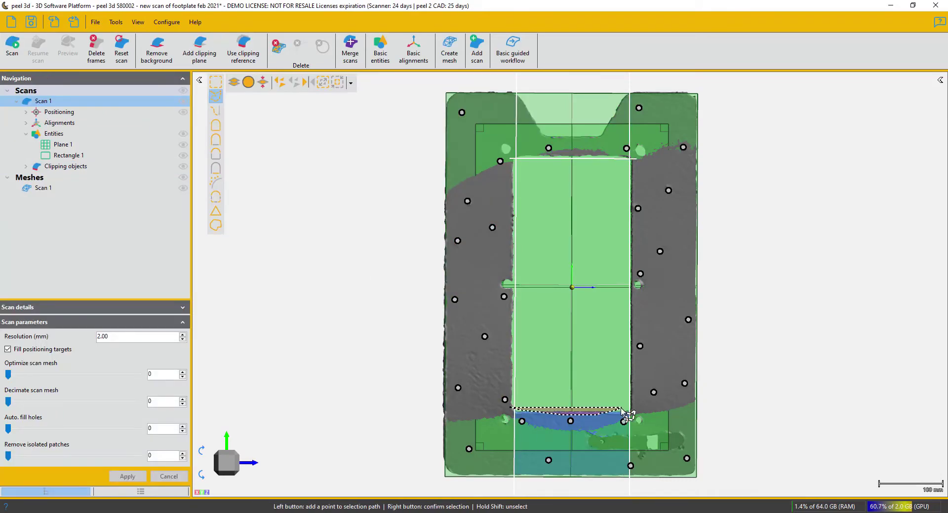
right_click(622, 411)
left_click(634, 412)
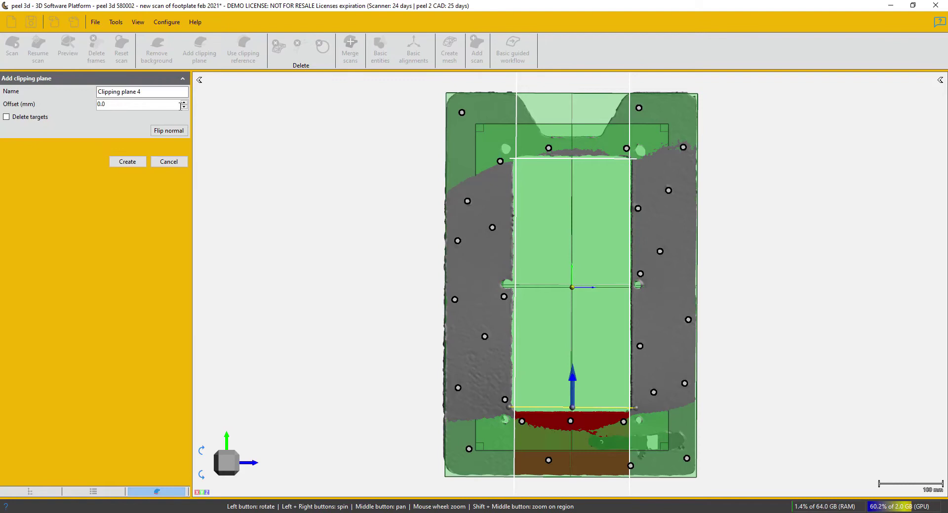
left_click(169, 130)
key("Escape")
Step: Add the fifth clipping plane with its normal flipped
left_click(199, 50)
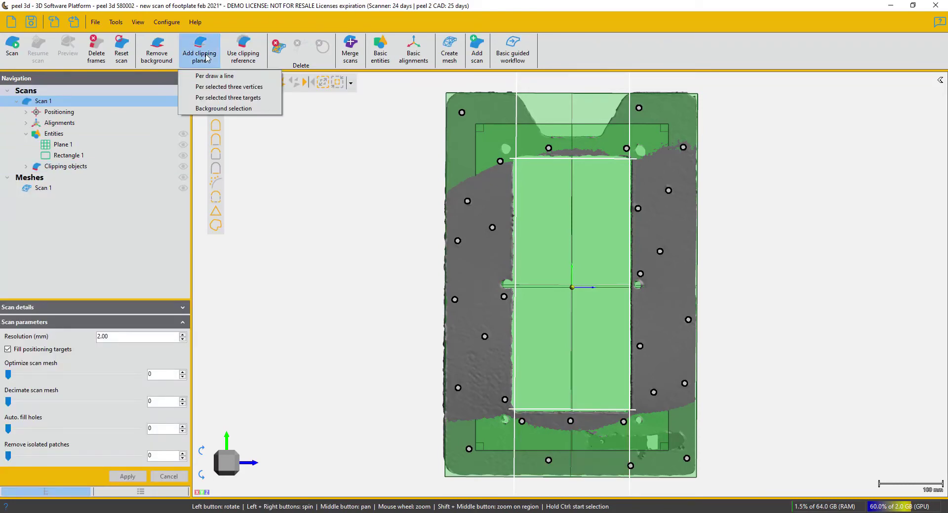
left_click(232, 99)
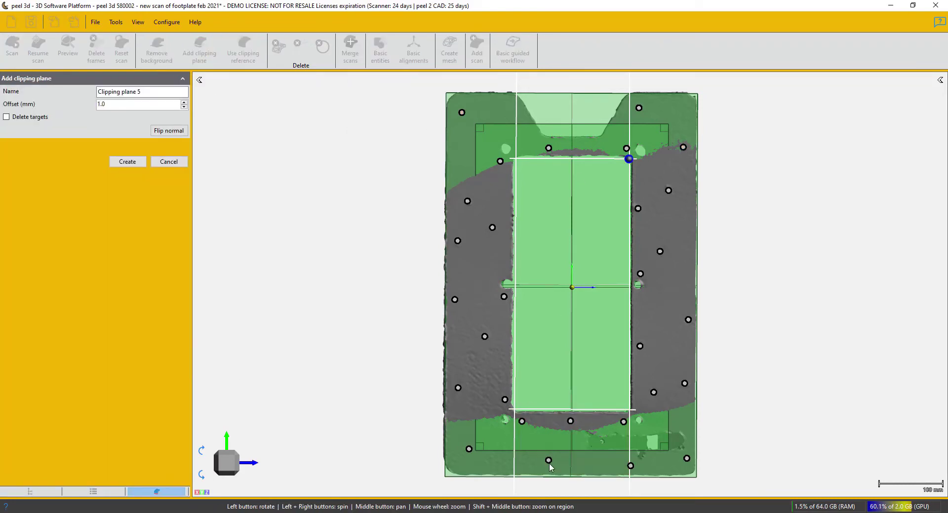
left_click(171, 131)
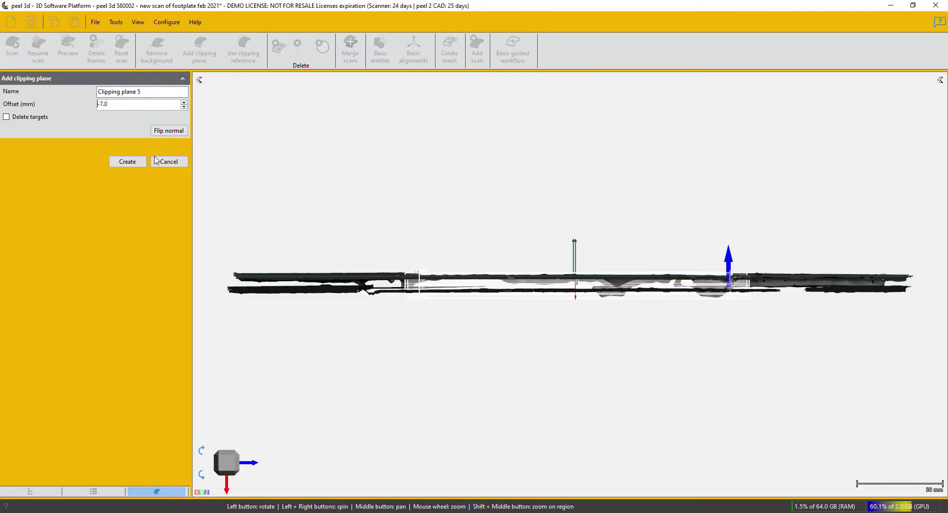
left_click(127, 161)
Step: Add another clipping plane defined by a point picked on the scan
left_click(200, 49)
left_click(237, 84)
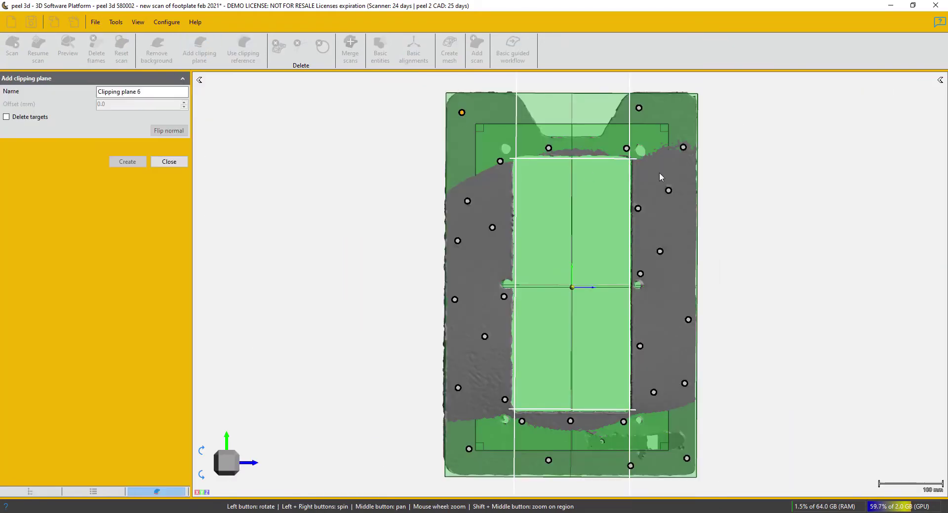
left_click(660, 177)
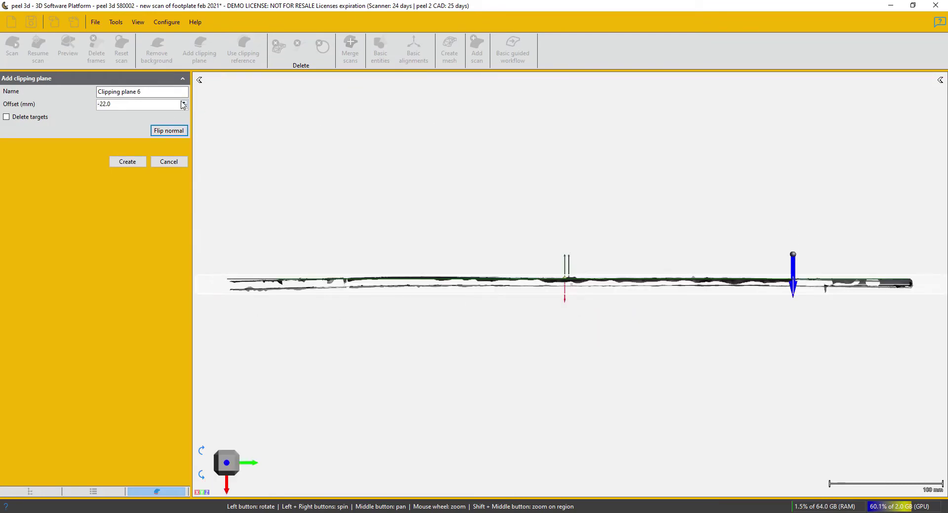
left_click(123, 161)
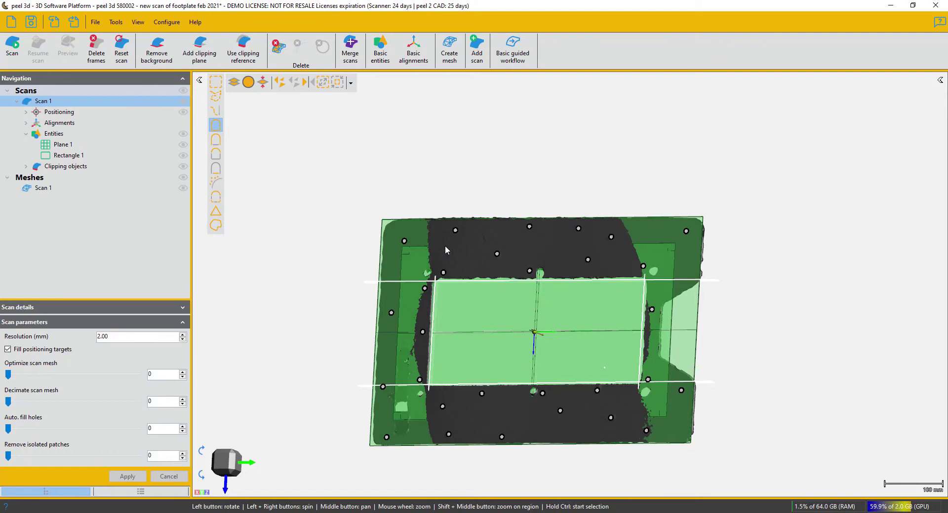
Step: Export the clipping setup as the Feb2021 scan template
left_click(95, 21)
mouse_move(104, 107)
left_click(232, 121)
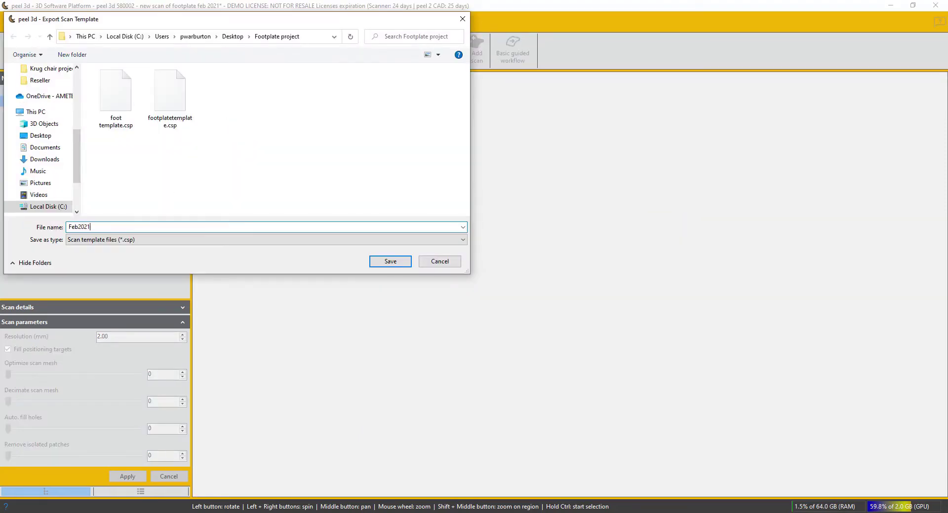
left_click(390, 262)
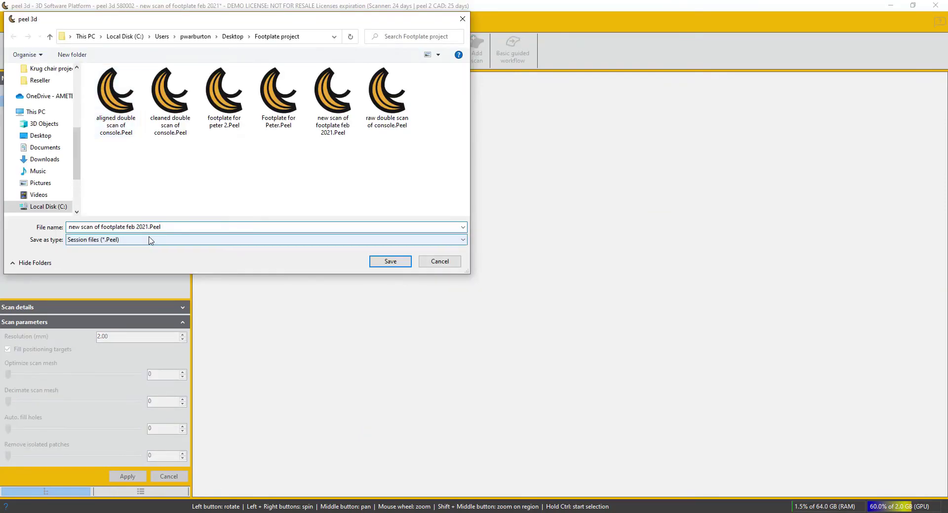
Step: Save the session as a .Peel file and start a new session from the Feb2021 template
left_click(381, 264)
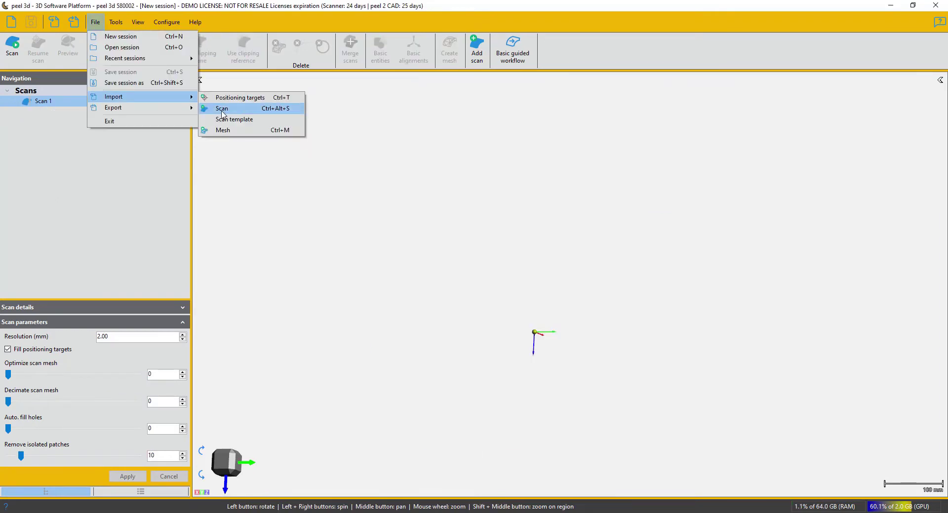
left_click(247, 112)
left_click_drag(533, 231, 454, 168)
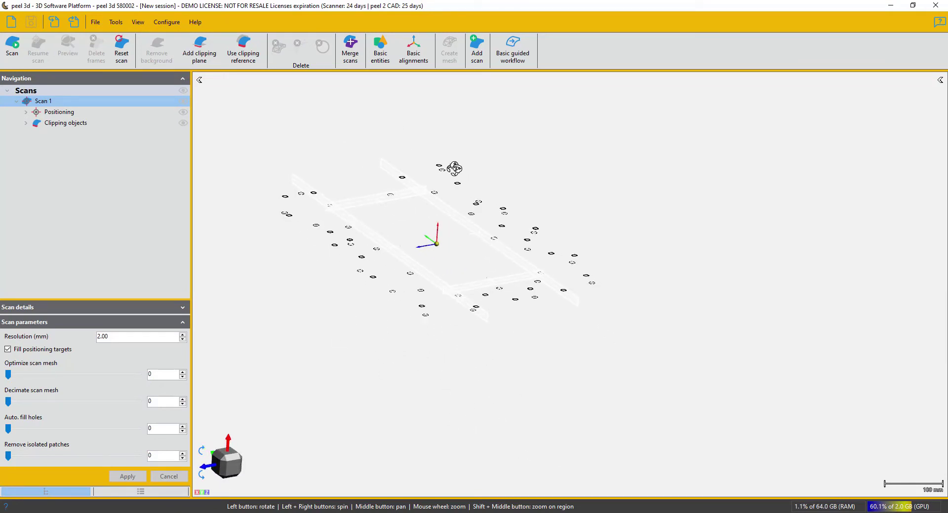
Step: Capture a trial hand scan inside the template and process it into a mesh
left_click(11, 53)
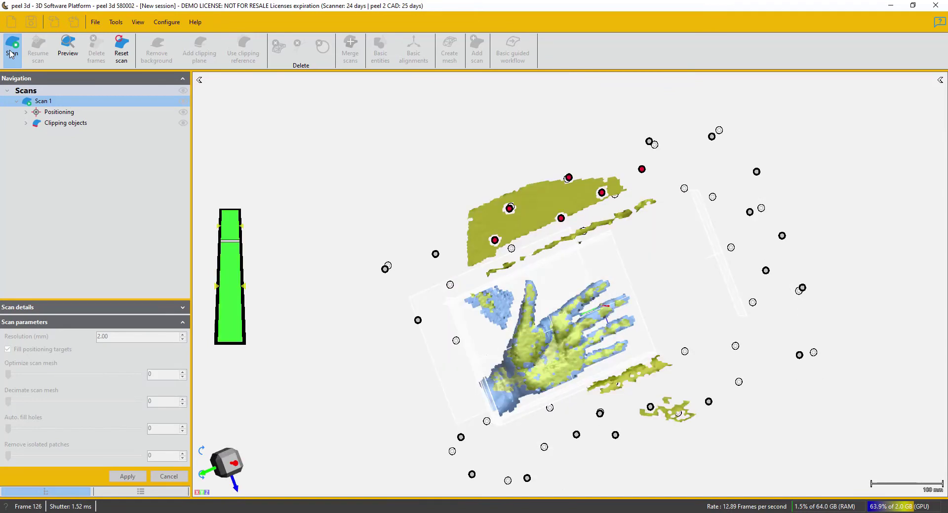
left_click(11, 53)
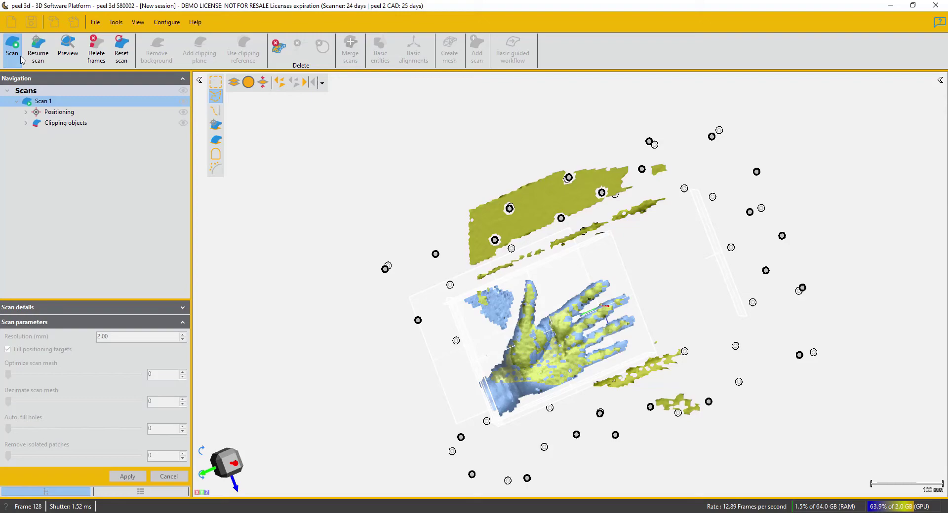
left_click(21, 57)
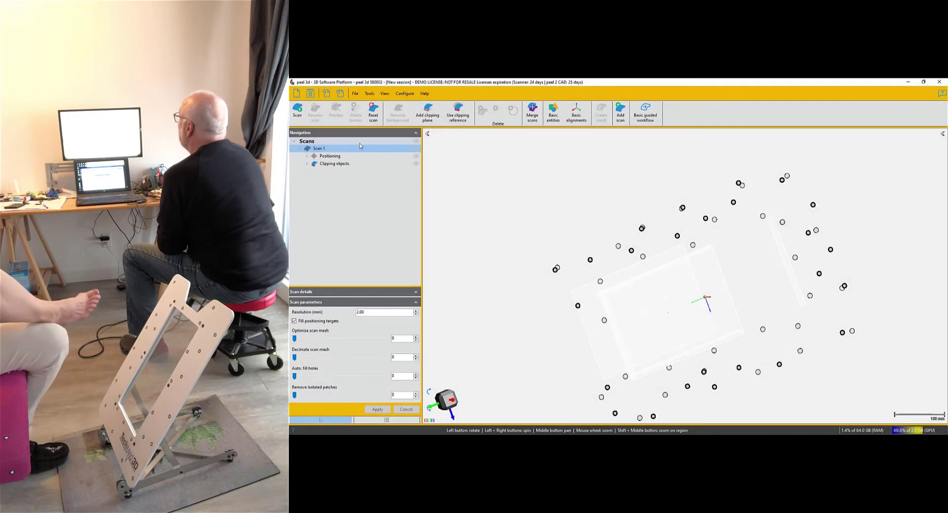
Step: Scan the foot resting on the footplate and orbit to inspect the captured surface
left_click(297, 110)
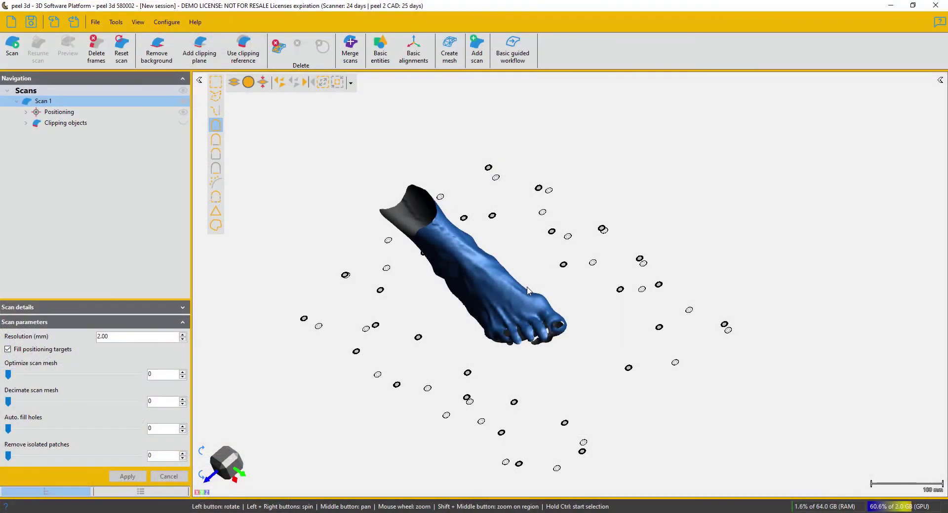
left_click_drag(529, 286, 545, 246)
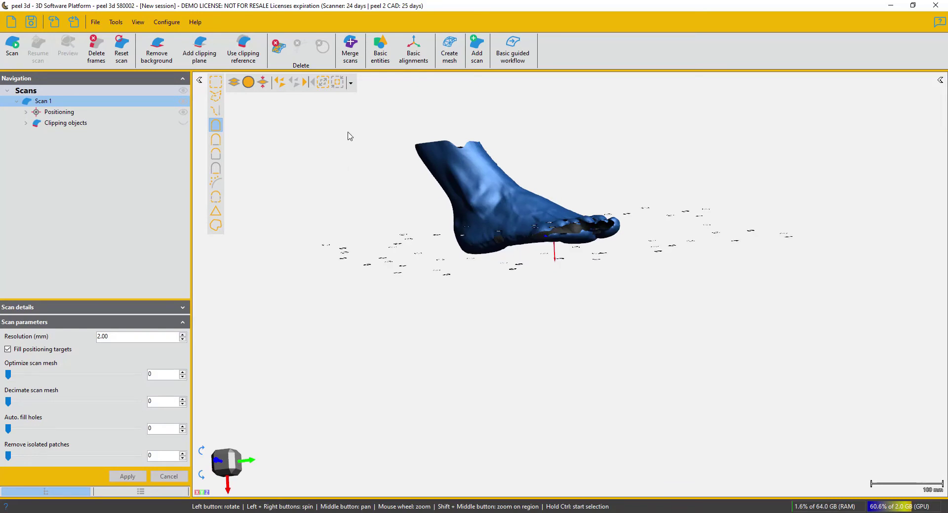
Step: Create a 31,352-triangle mesh from Scan 1 and hide the original scan
right_click(54, 102)
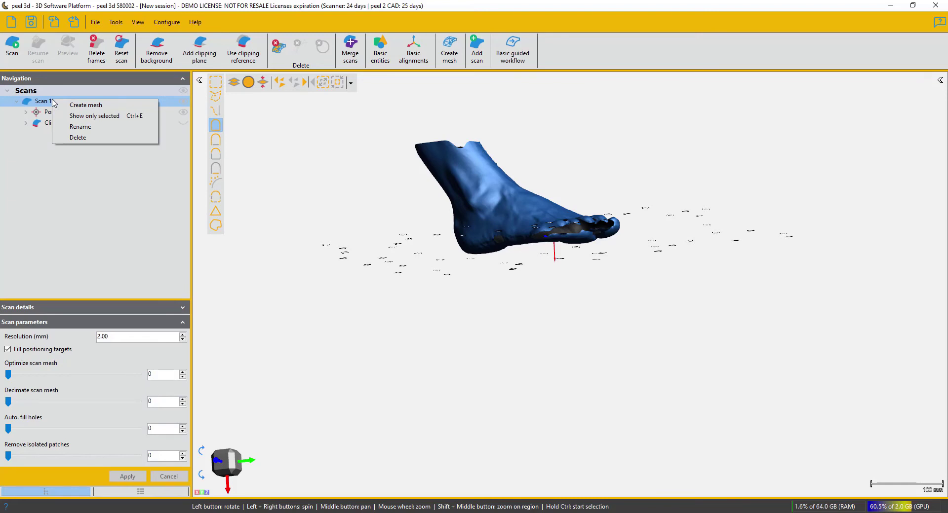
left_click(74, 104)
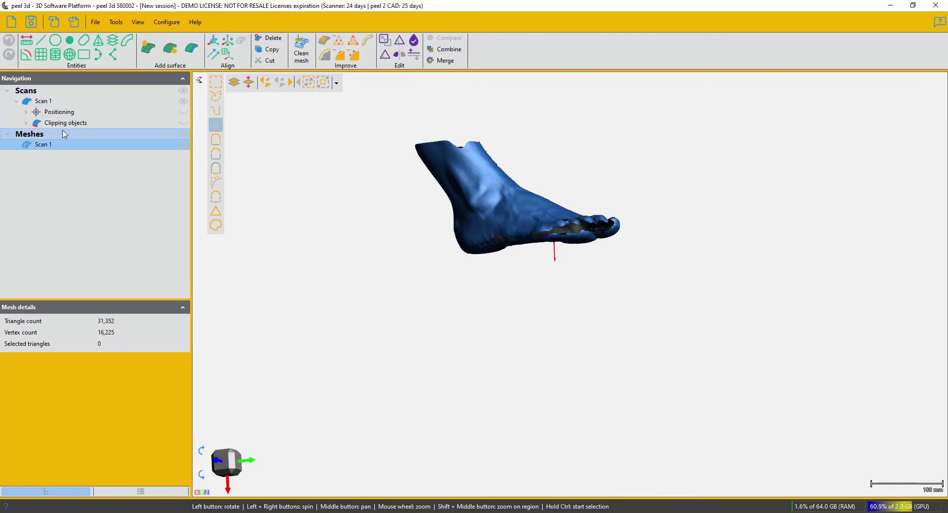
left_click(183, 101)
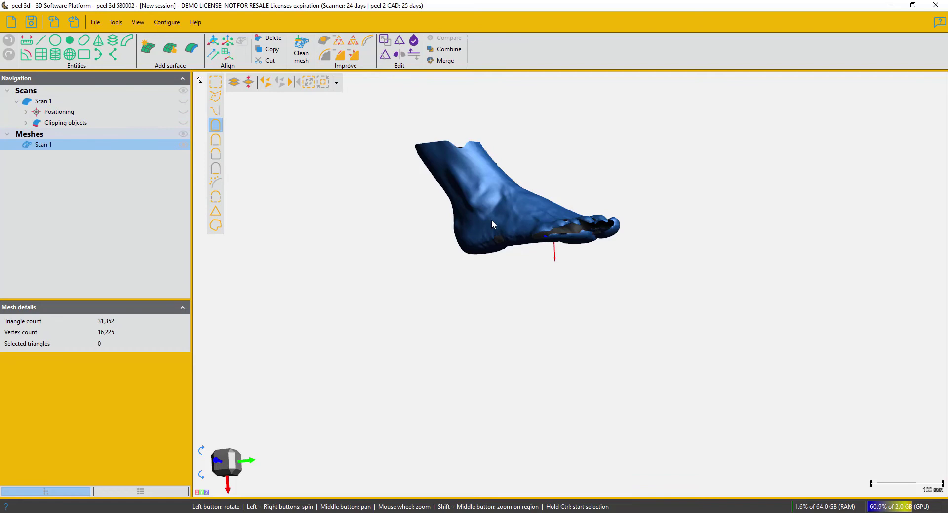
Step: Fill the small holes among the toes of the foot mesh
left_click(324, 41)
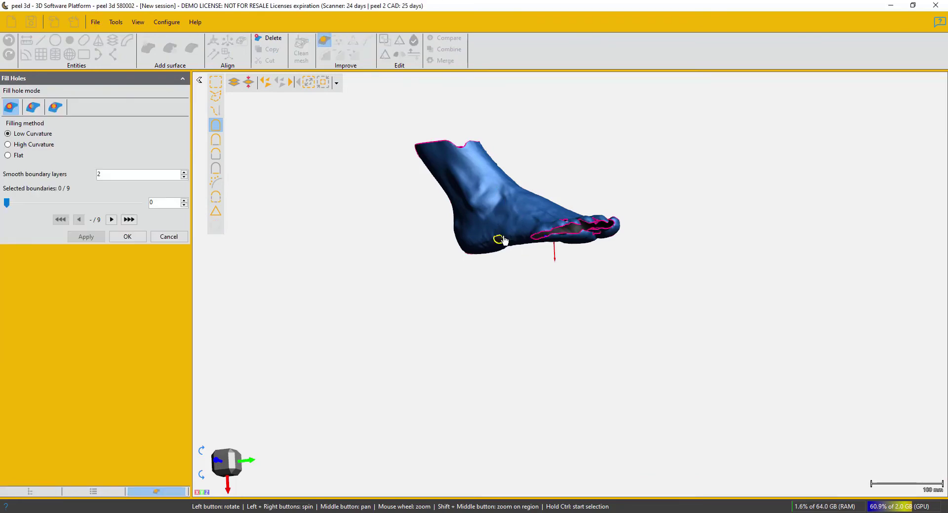
left_click_drag(592, 260, 633, 327)
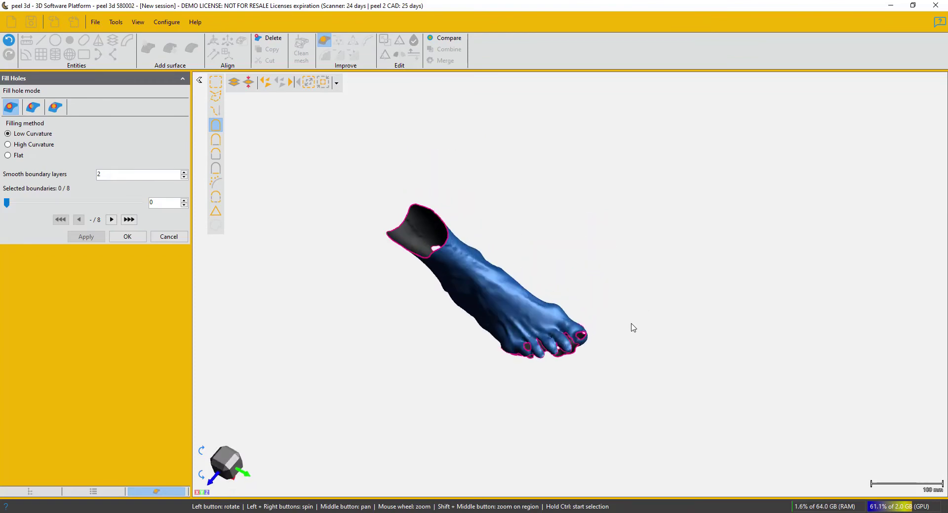
left_click(527, 349)
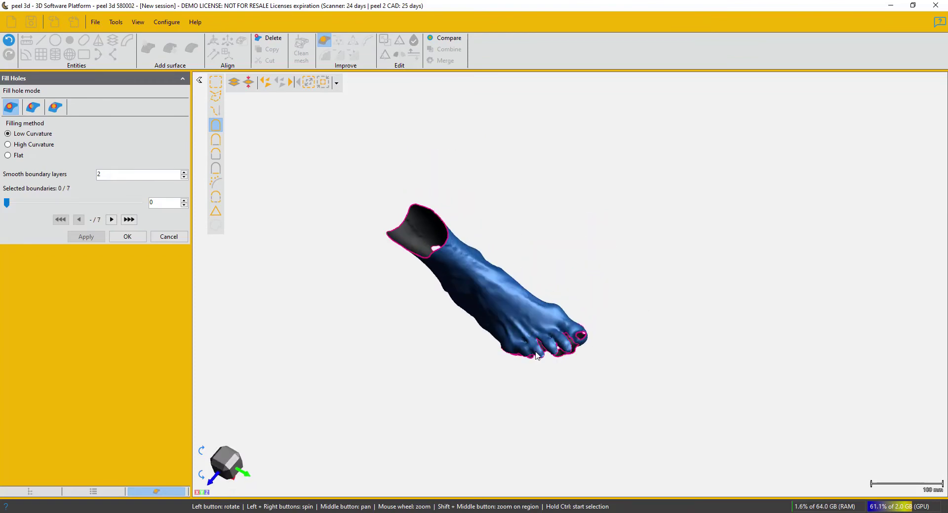
left_click(580, 340)
left_click_drag(632, 338, 625, 293)
scroll(612, 348, "up", 5)
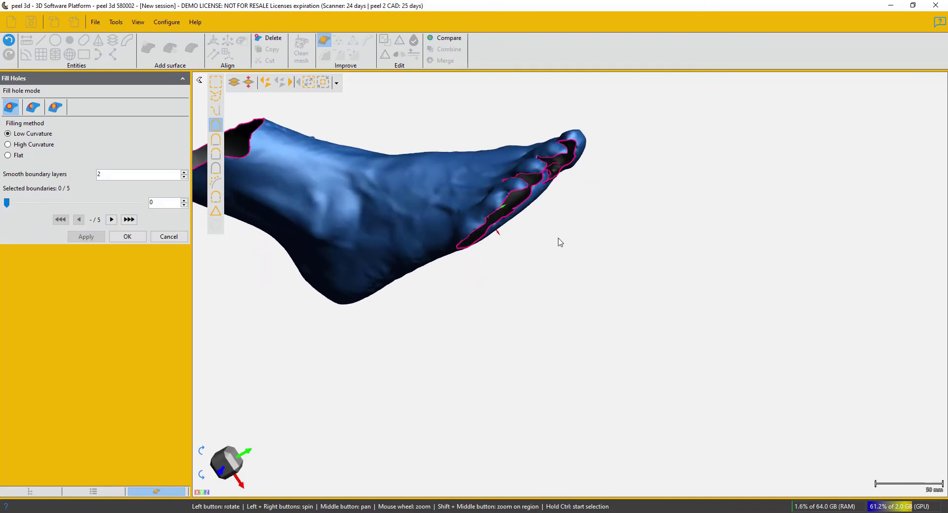
Step: Fill the long toe gap and the heel hole, then view the foot from the side
left_click(510, 218)
left_click_drag(772, 241, 707, 277)
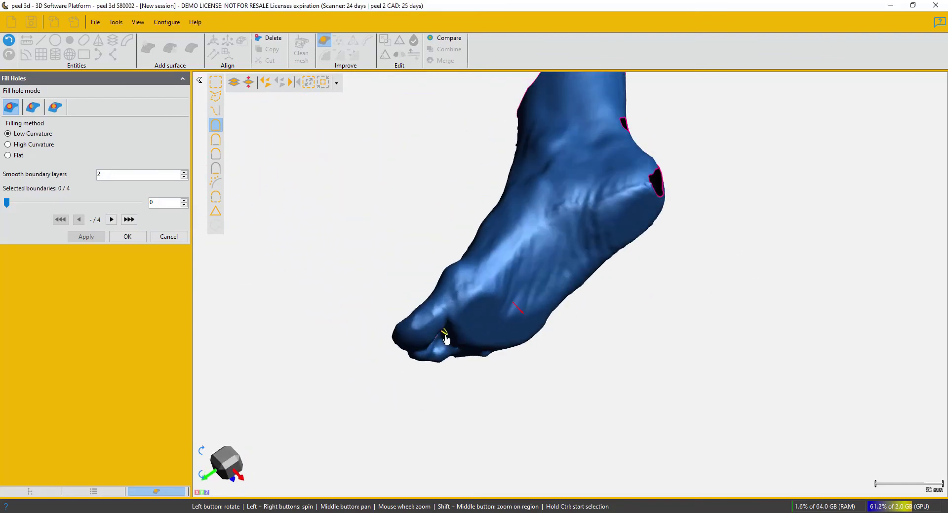
left_click(628, 137)
left_click_drag(691, 142, 691, 345)
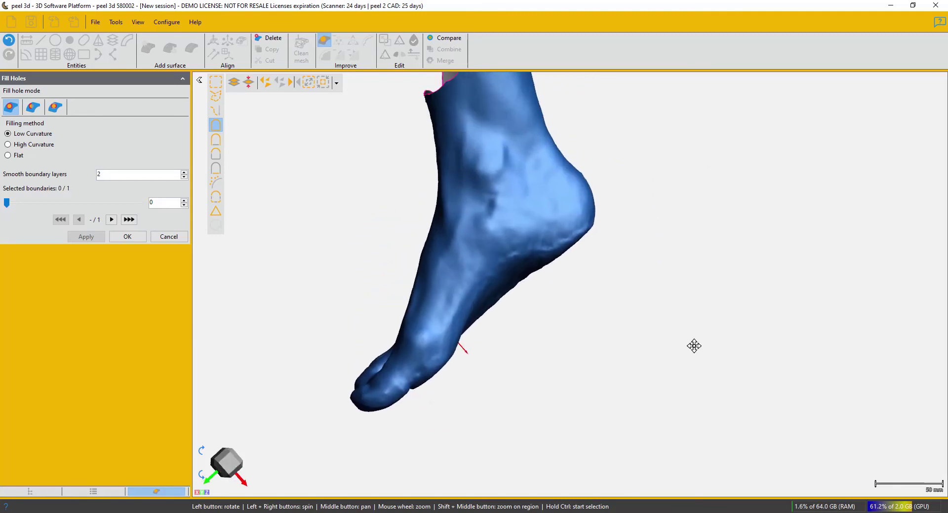
left_click(232, 472)
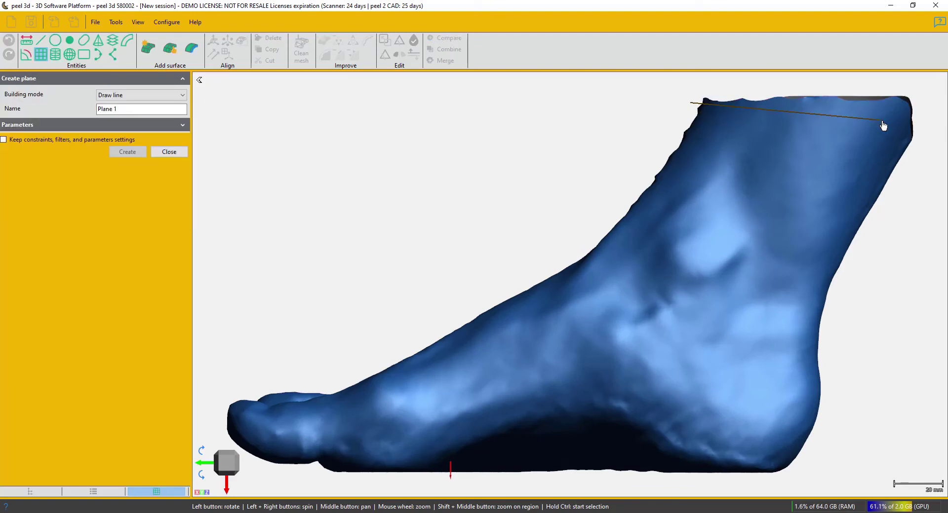
Step: Create Plane 1 along a line drawn across the top of the ankle
left_click(927, 152)
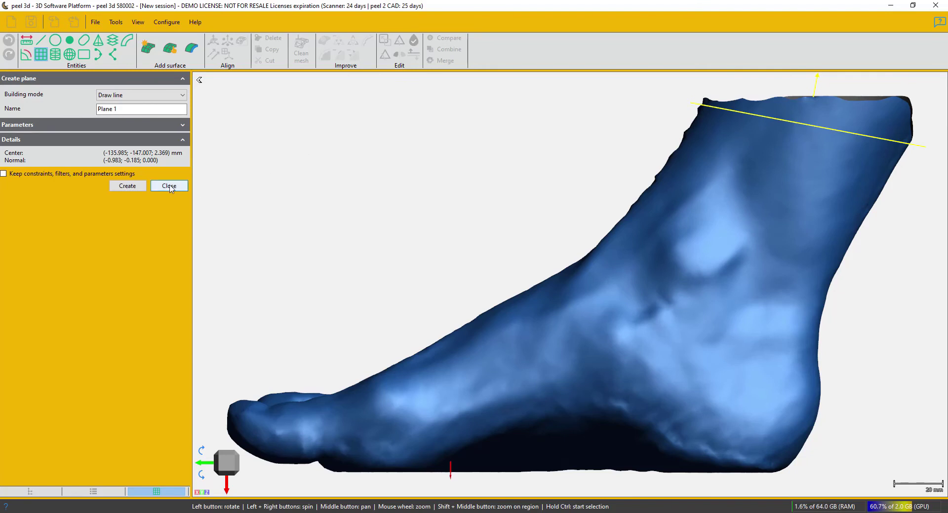
left_click(127, 186)
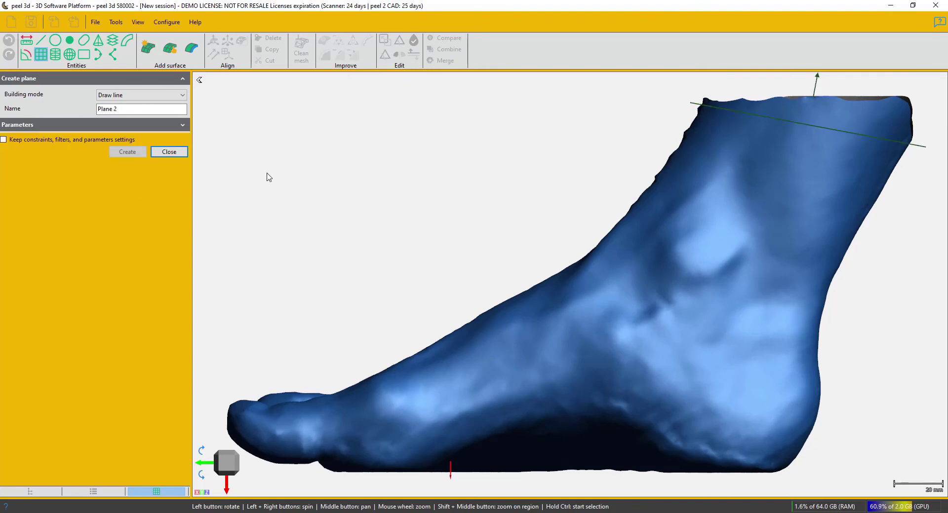
left_click(177, 157)
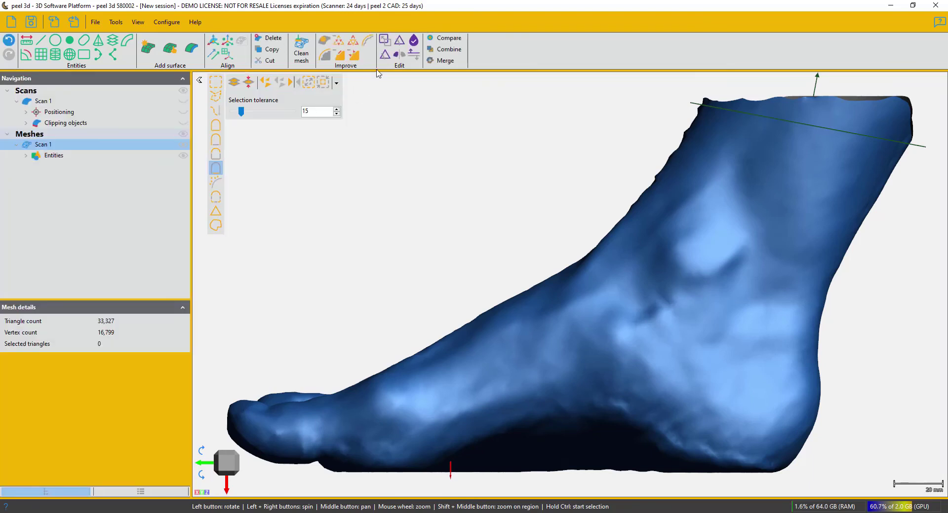
Step: Cut the foot mesh with Plane 1, flipping the normal so the top is trimmed
left_click(385, 55)
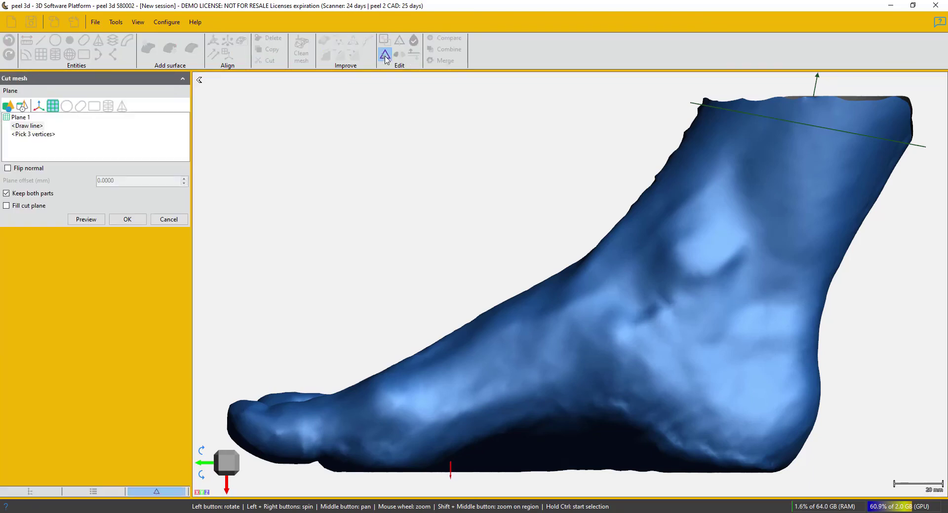
left_click(41, 118)
left_click(86, 220)
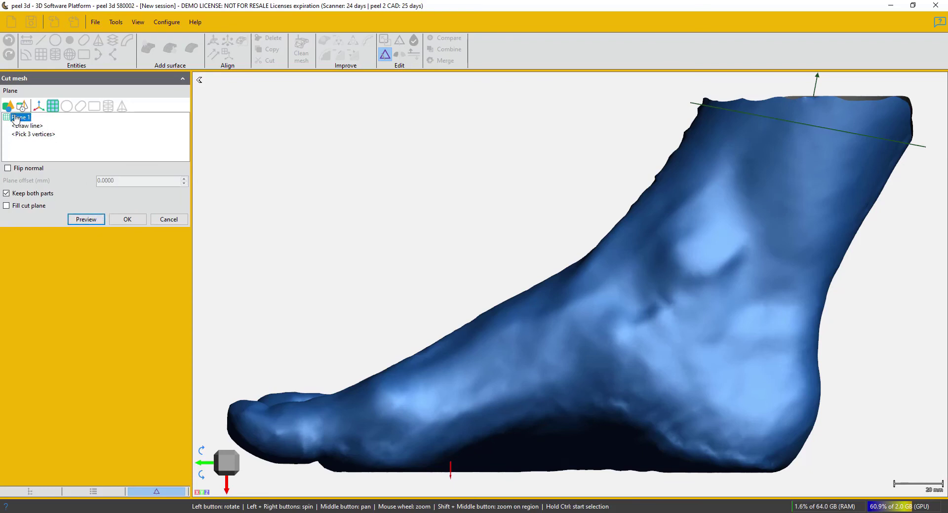
left_click(10, 119)
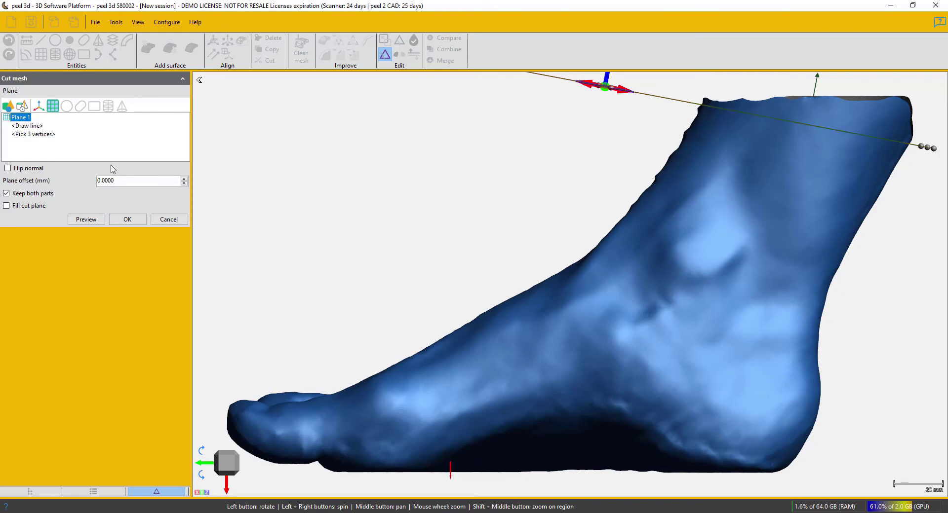
left_click(104, 220)
left_click(124, 220)
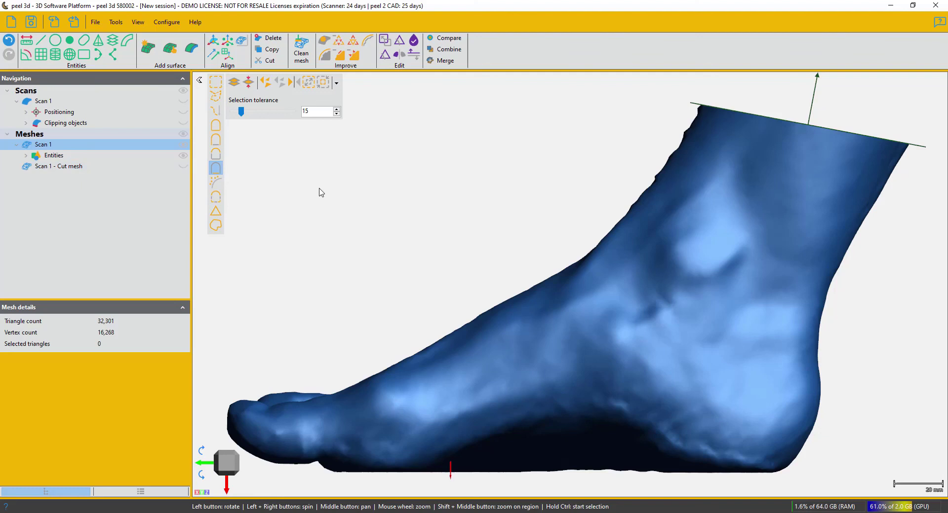
Step: Open Scan 1's mesh Properties showing volume 1050659.00 mm³ and area 69853.79 mm²
left_click_drag(373, 176, 364, 192)
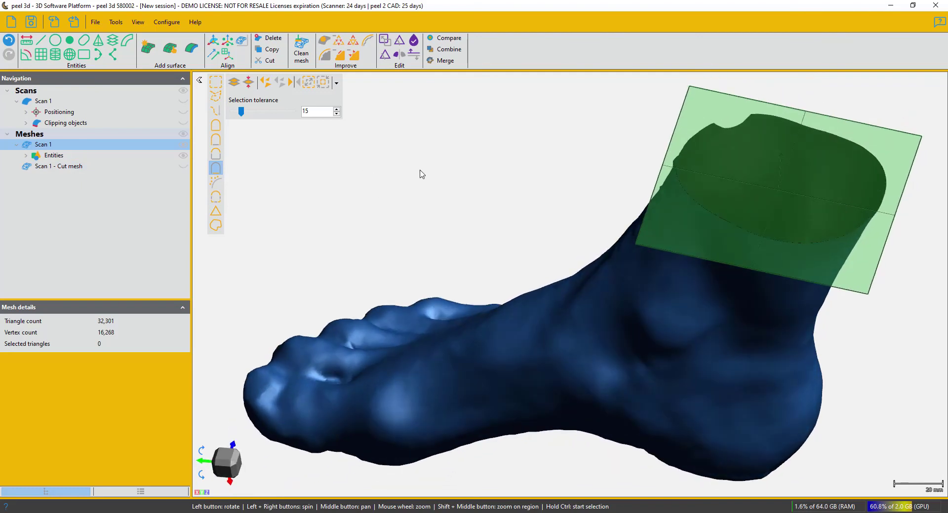
scroll(422, 175, "down", 2)
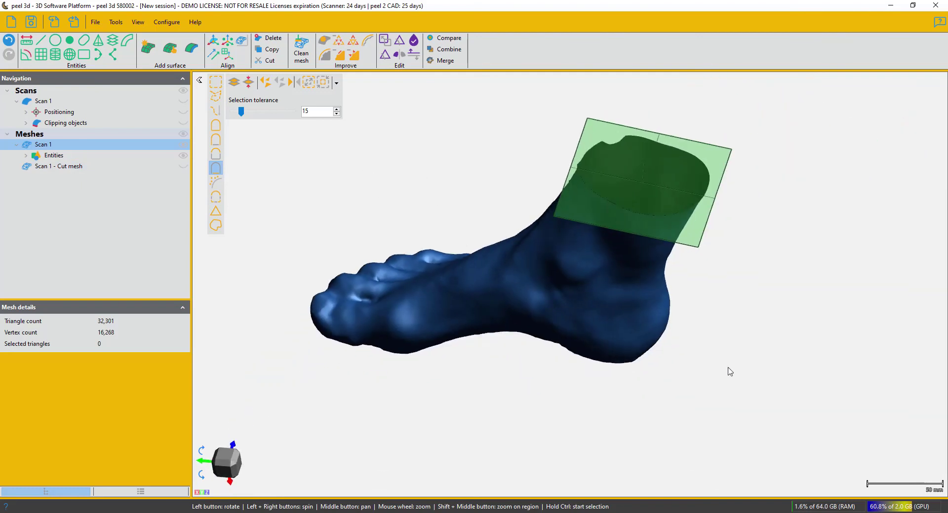
left_click_drag(729, 369, 732, 367)
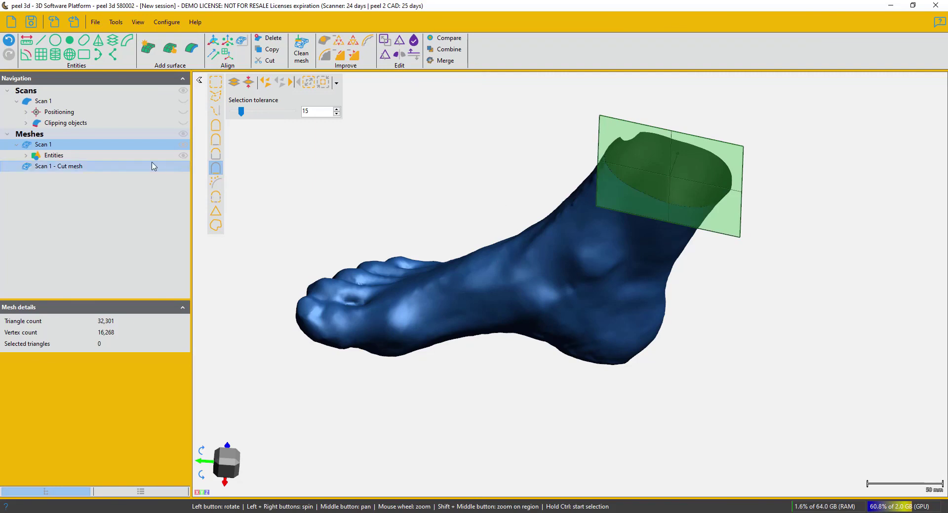
right_click(124, 147)
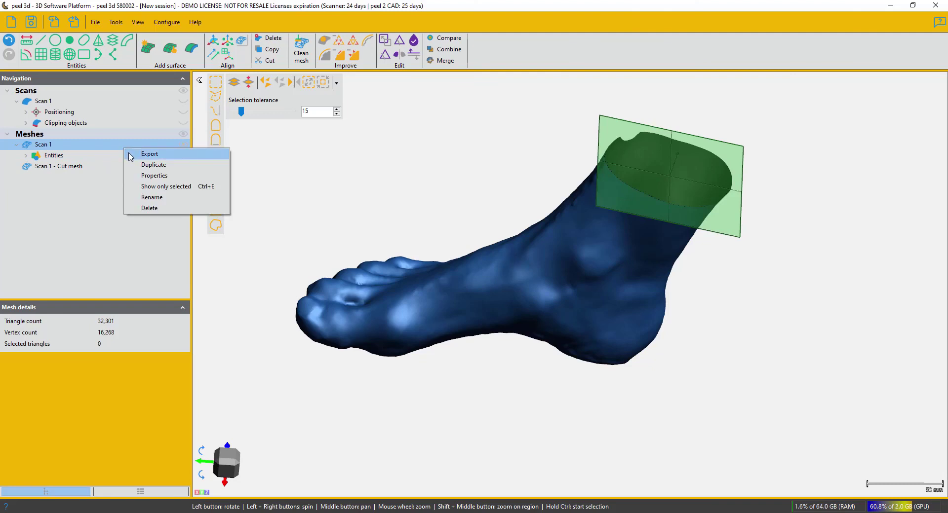
left_click(143, 176)
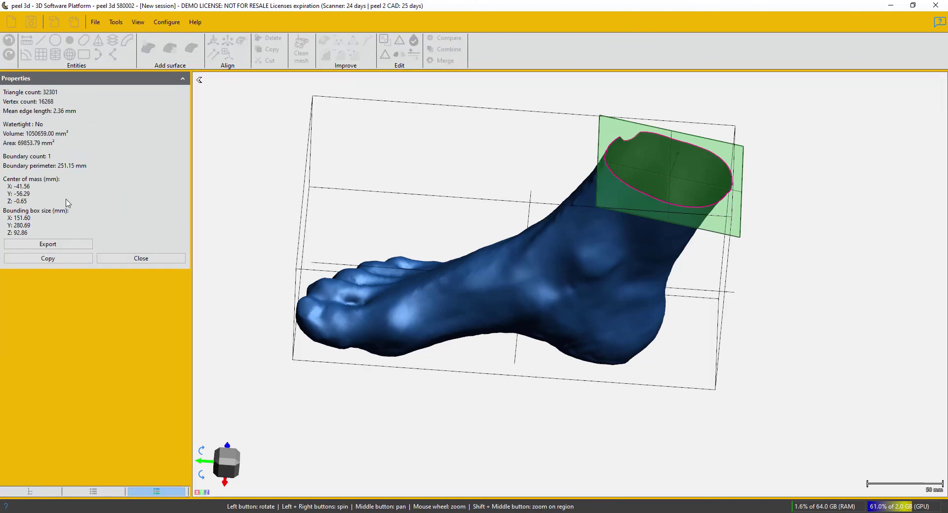